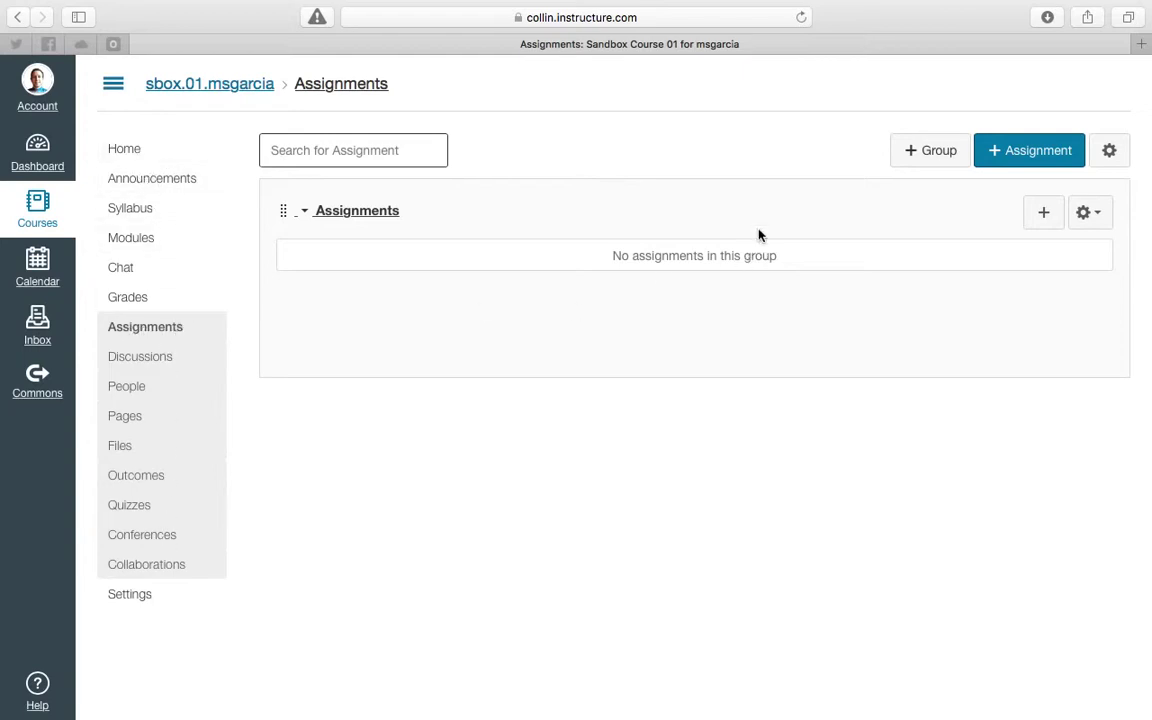
Step: Add an assignment group named "Lab Reports" to the course's assignments and save it
{"action": "left_click", "coordinate": [916, 160]}
{"action": "left_click", "coordinate": [924, 160]}
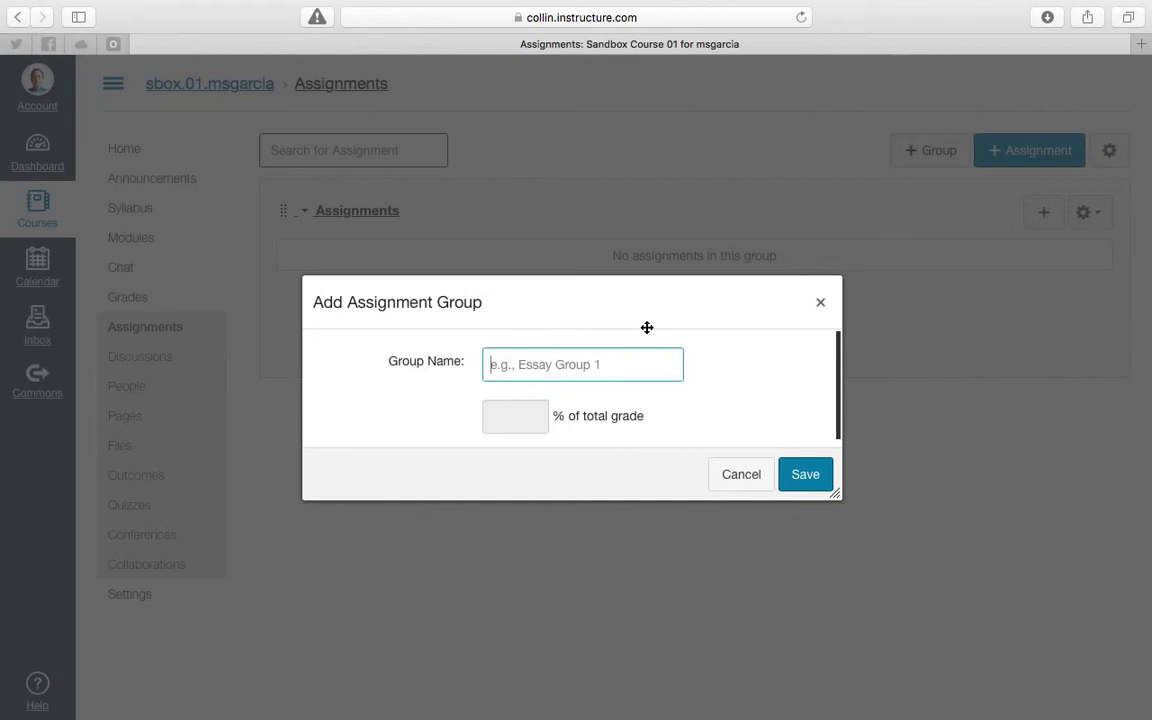
{"action": "type", "text": "Lab Reports"}
{"action": "left_click", "coordinate": [811, 475]}
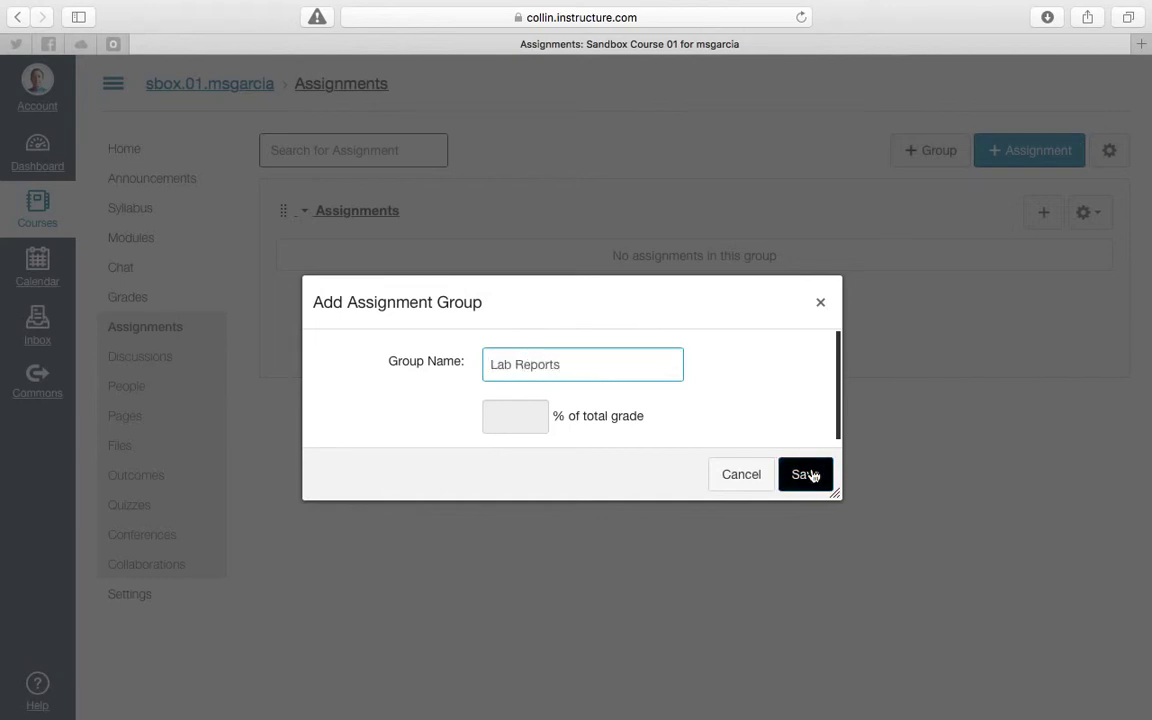
{"action": "left_click", "coordinate": [811, 475]}
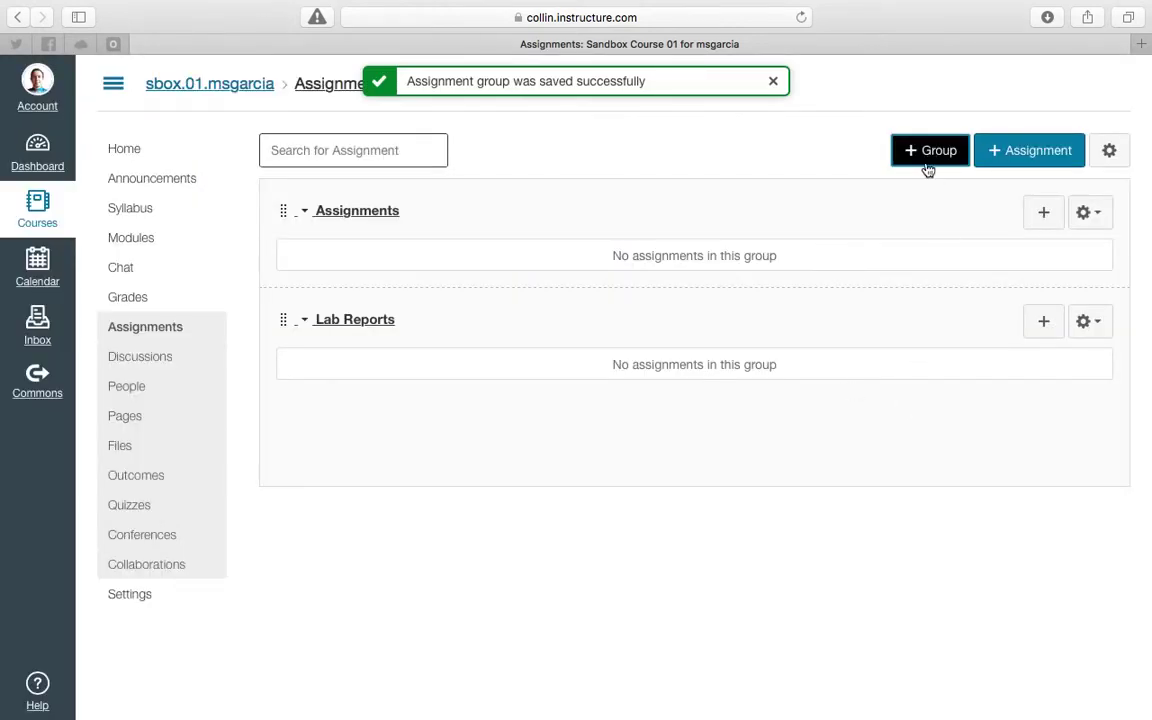
Step: Add another assignment group named "Lab Quizzes" and save it
{"action": "left_click", "coordinate": [934, 156]}
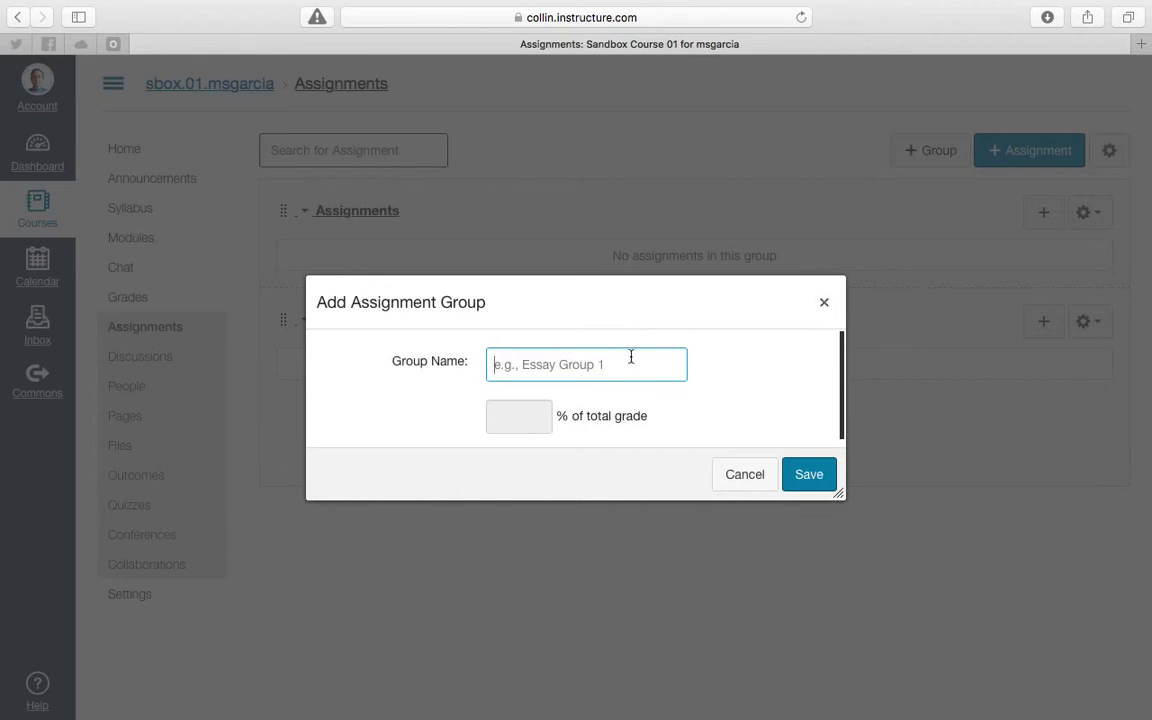
{"action": "left_click", "coordinate": [597, 367]}
{"action": "type", "text": "Lab Quiz"}
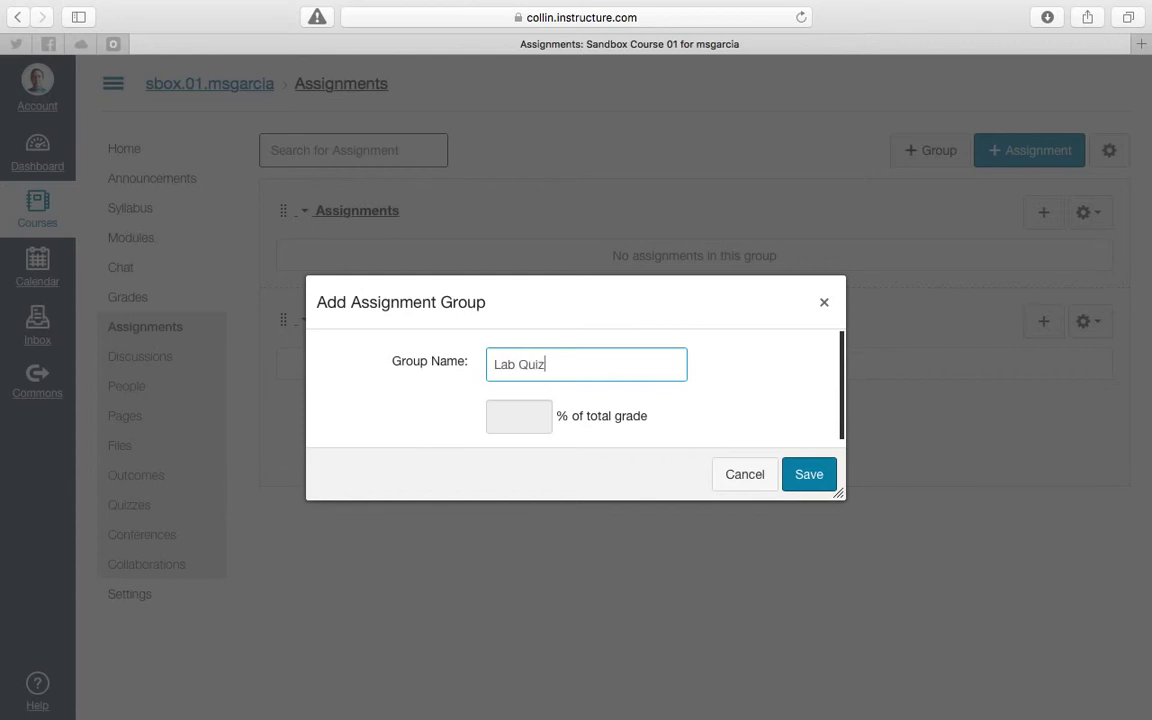
{"action": "type", "text": "zes"}
{"action": "left_click", "coordinate": [816, 477]}
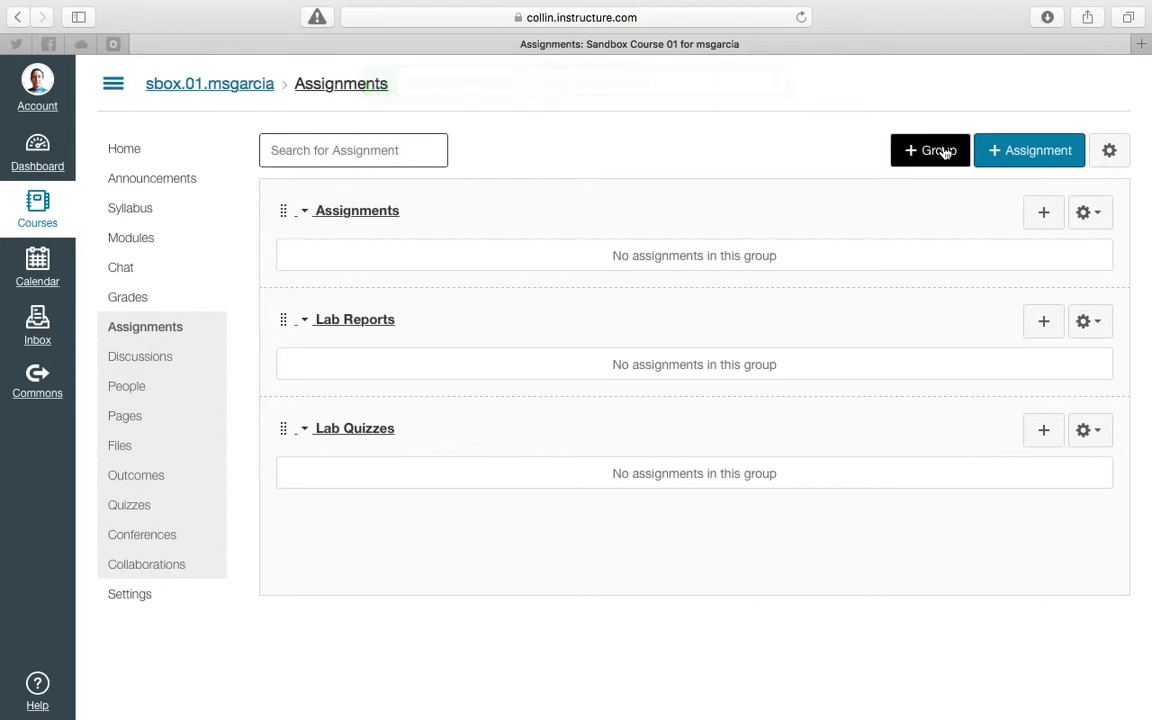
Step: Add a further assignment group named "Practical Exams" and save it
{"action": "left_click", "coordinate": [940, 150]}
{"action": "type", "text": "Practic"}
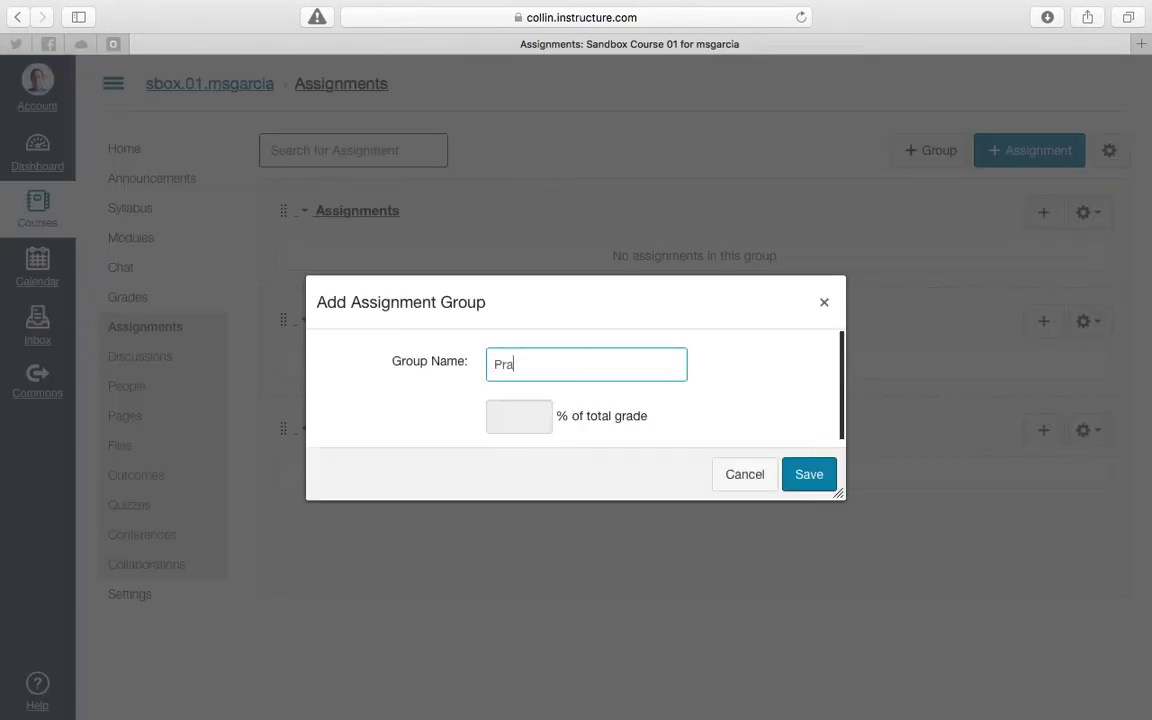
{"action": "type", "text": "al exam"}
{"action": "key", "text": "BackSpace"}
{"action": "key", "text": "BackSpace"}
{"action": "key", "text": "BackSpace"}
{"action": "key", "text": "BackSpace"}
{"action": "type", "text": "Exams"}
{"action": "left_click", "coordinate": [807, 482]}
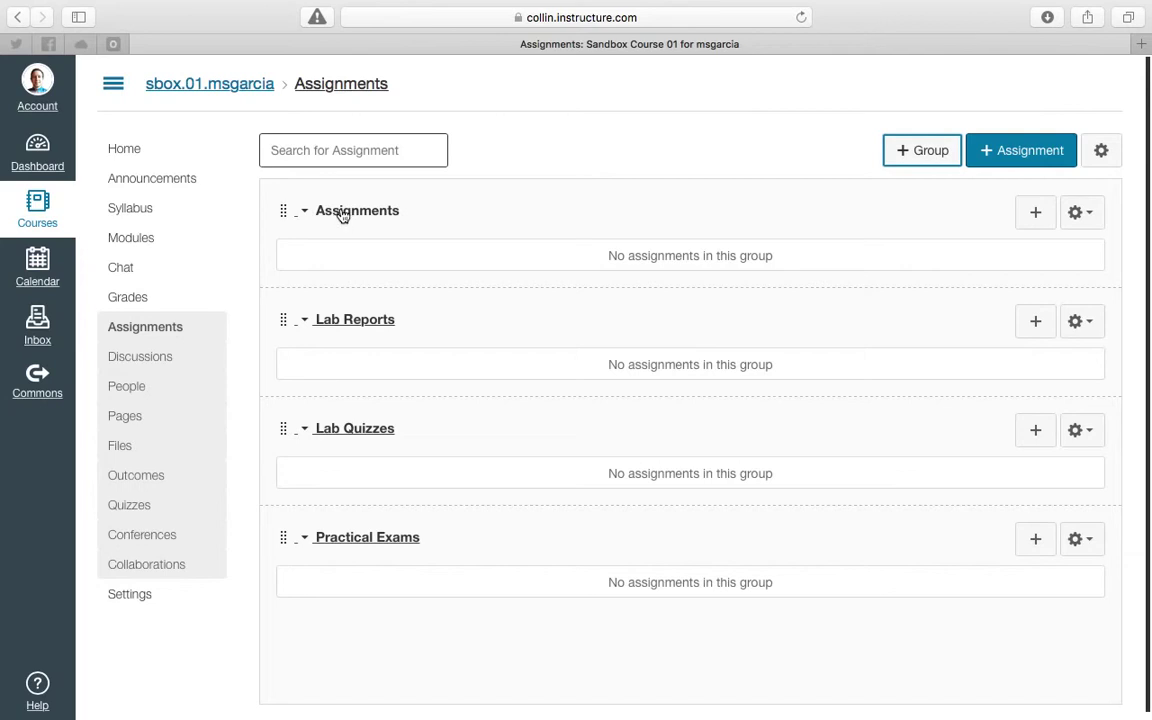
Step: Delete the default "Assignments" group from the course and accept the deletion
{"action": "left_click", "coordinate": [1080, 212]}
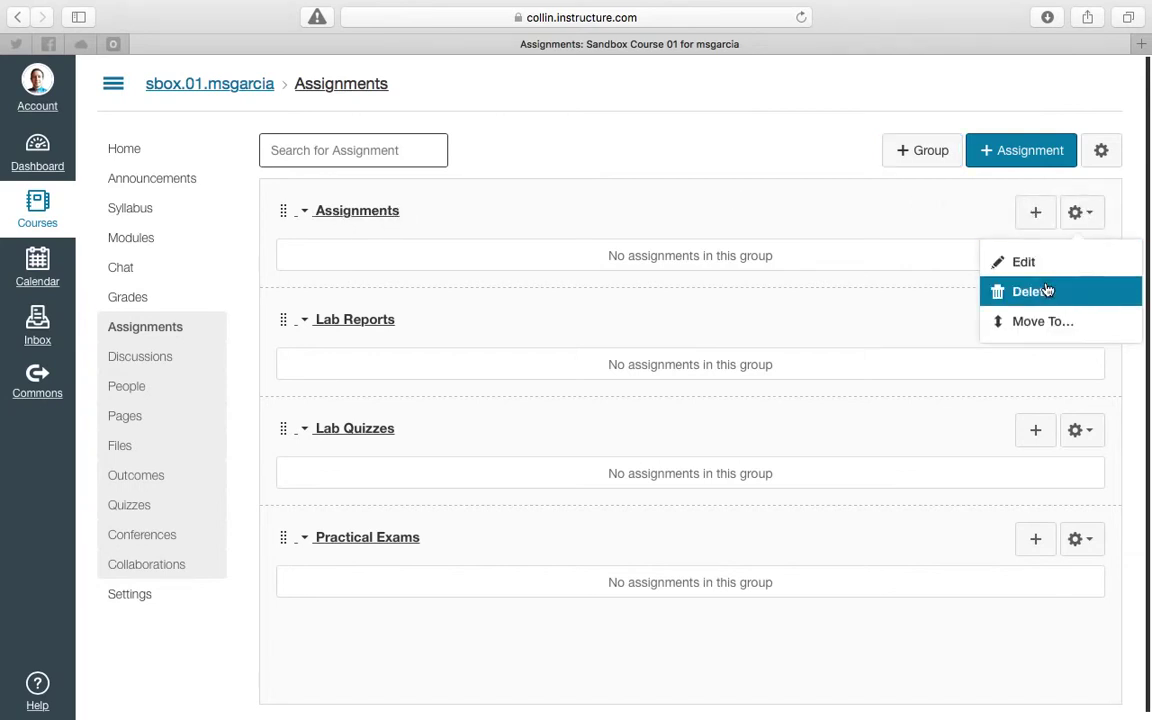
{"action": "left_click", "coordinate": [1043, 292]}
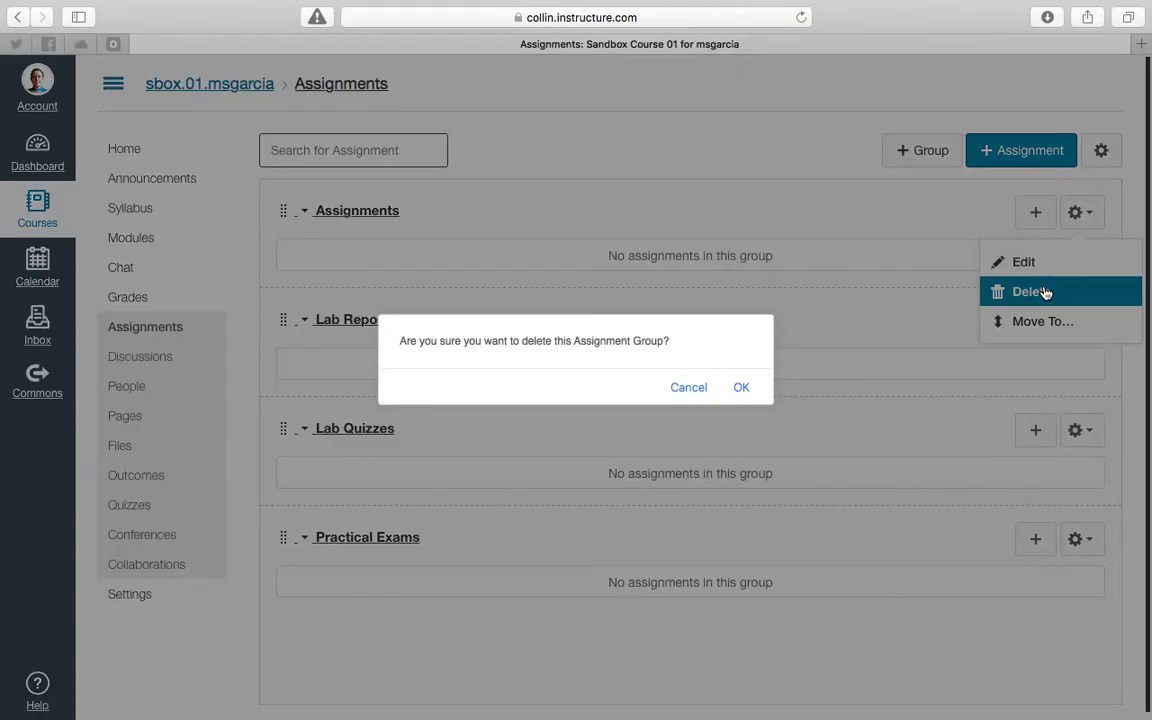
{"action": "left_click", "coordinate": [742, 387]}
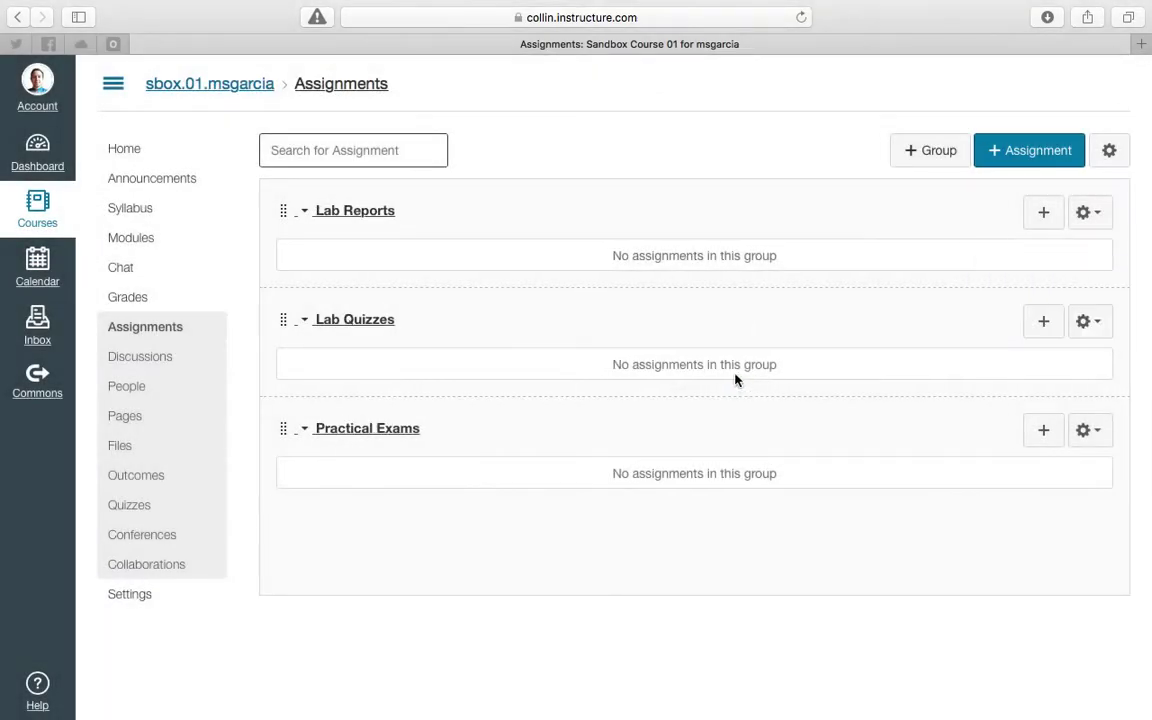
Step: Inspect the percentage-of-total-grade field in the Lab Reports group's edit form, and close the form
{"action": "mouse_move", "coordinate": [282, 320]}
{"action": "left_mouse_down"}
{"action": "mouse_move", "coordinate": [275, 206]}
{"action": "mouse_move", "coordinate": [285, 337]}
{"action": "mouse_move", "coordinate": [285, 321]}
{"action": "left_mouse_up"}
{"action": "left_click", "coordinate": [1098, 213]}
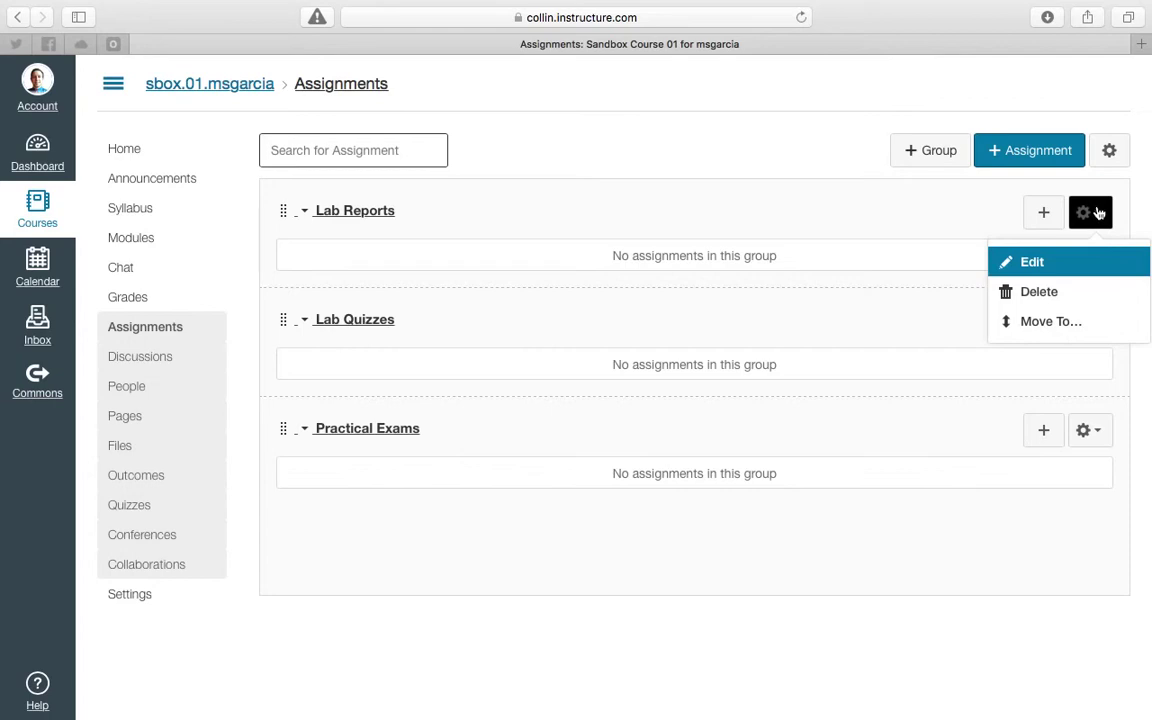
{"action": "left_click", "coordinate": [1072, 256]}
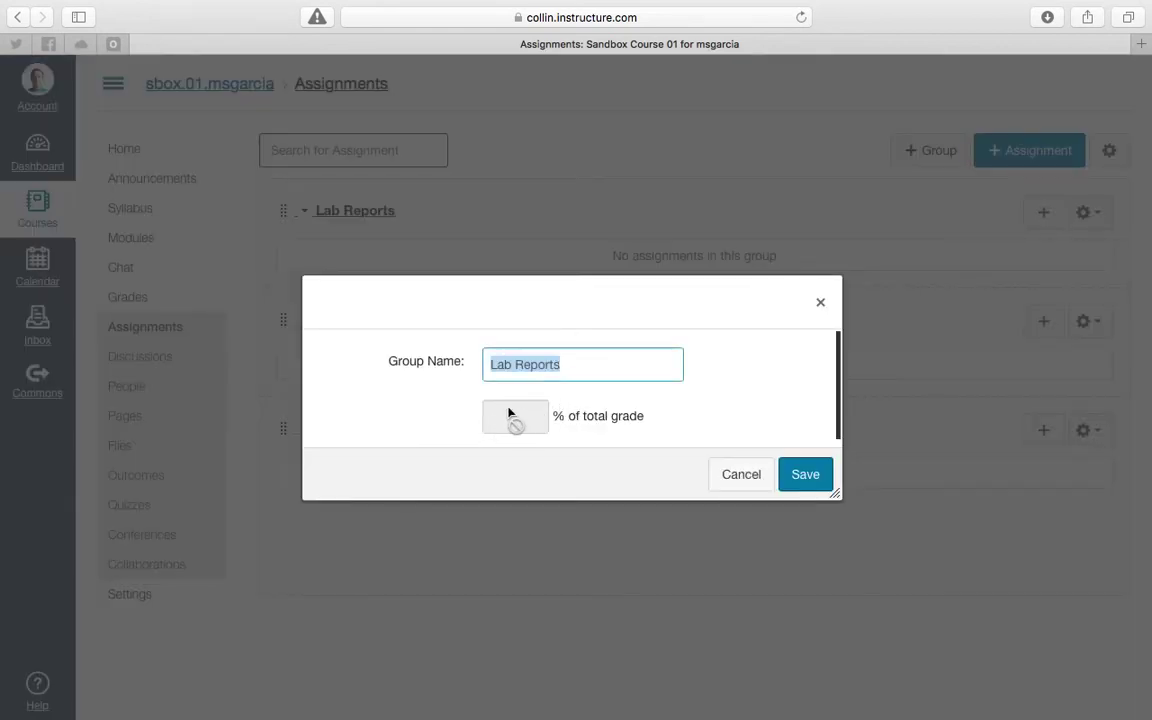
{"action": "left_click", "coordinate": [820, 302]}
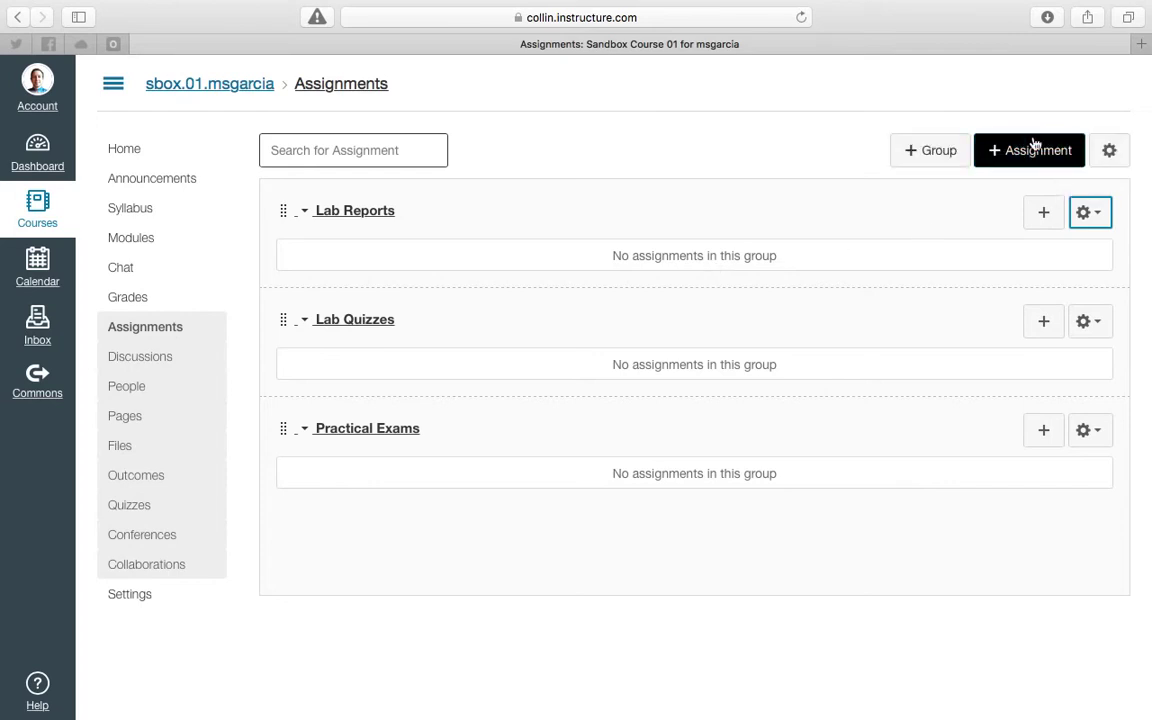
Step: Weight the final grade by assignment groups, with Lab Reports 20%, Lab Quizzes 20% and Practical Exams 60%, and save
{"action": "left_click", "coordinate": [1111, 155]}
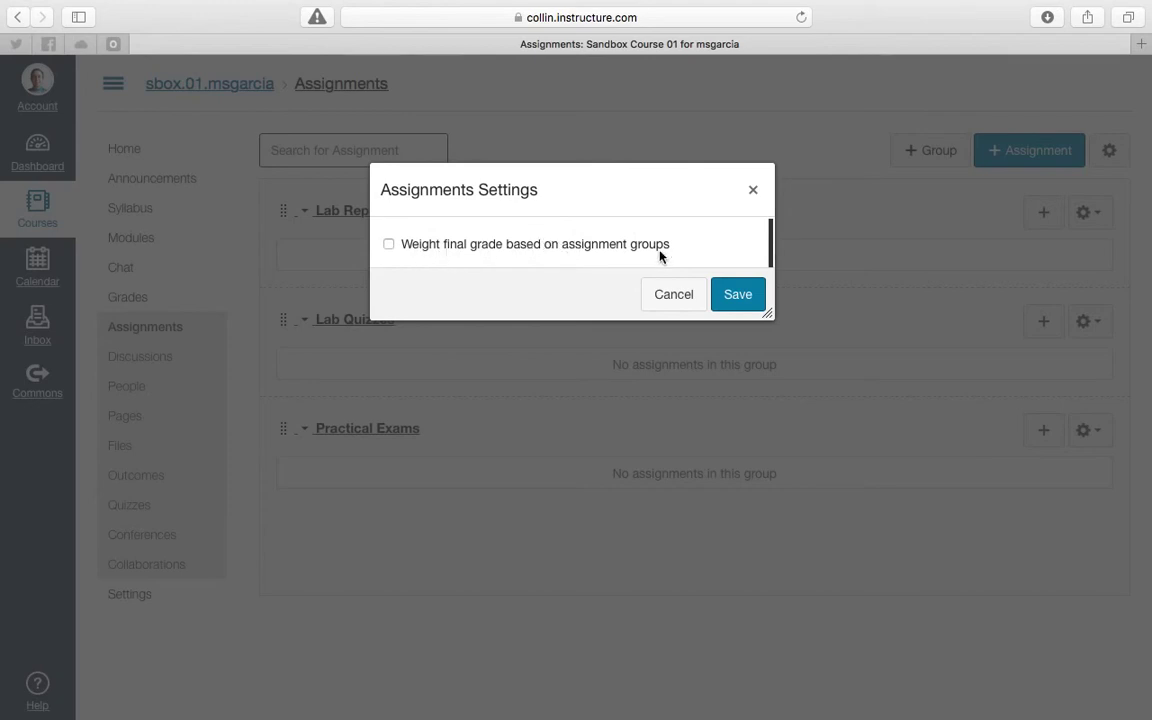
{"action": "left_click", "coordinate": [389, 247]}
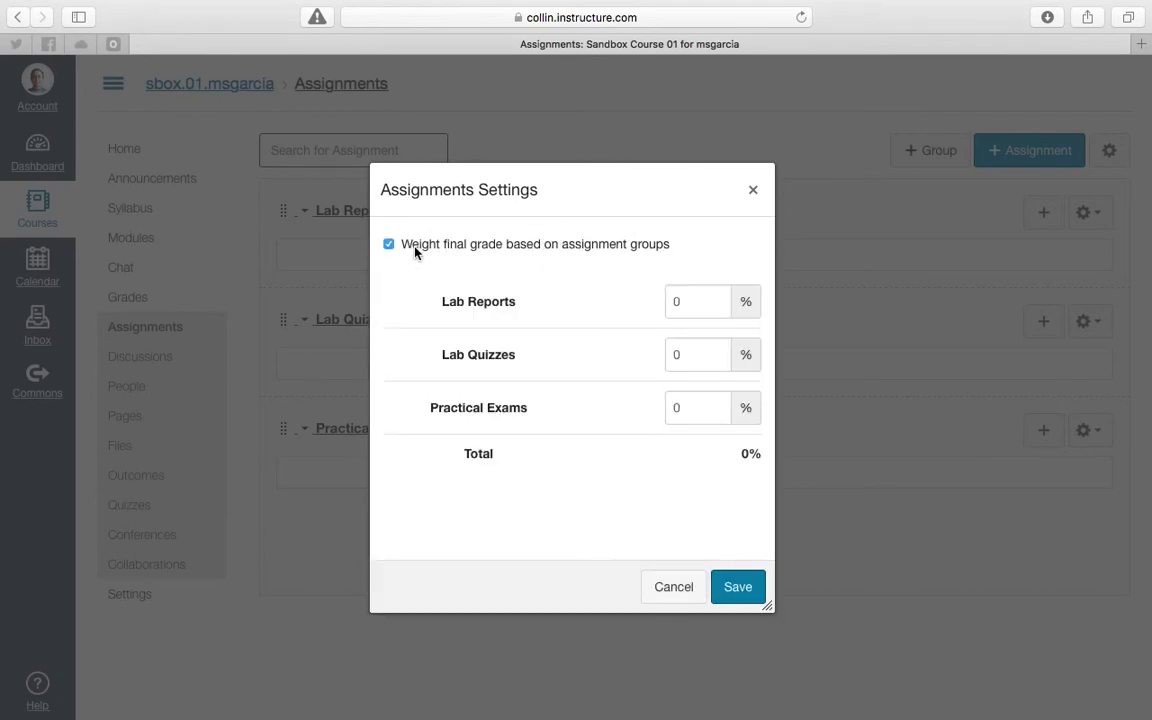
{"action": "double_click", "coordinate": [698, 303]}
{"action": "type", "text": "20"}
{"action": "key", "text": "Tab"}
{"action": "type", "text": "20"}
{"action": "key", "text": "Tab"}
{"action": "type", "text": "60"}
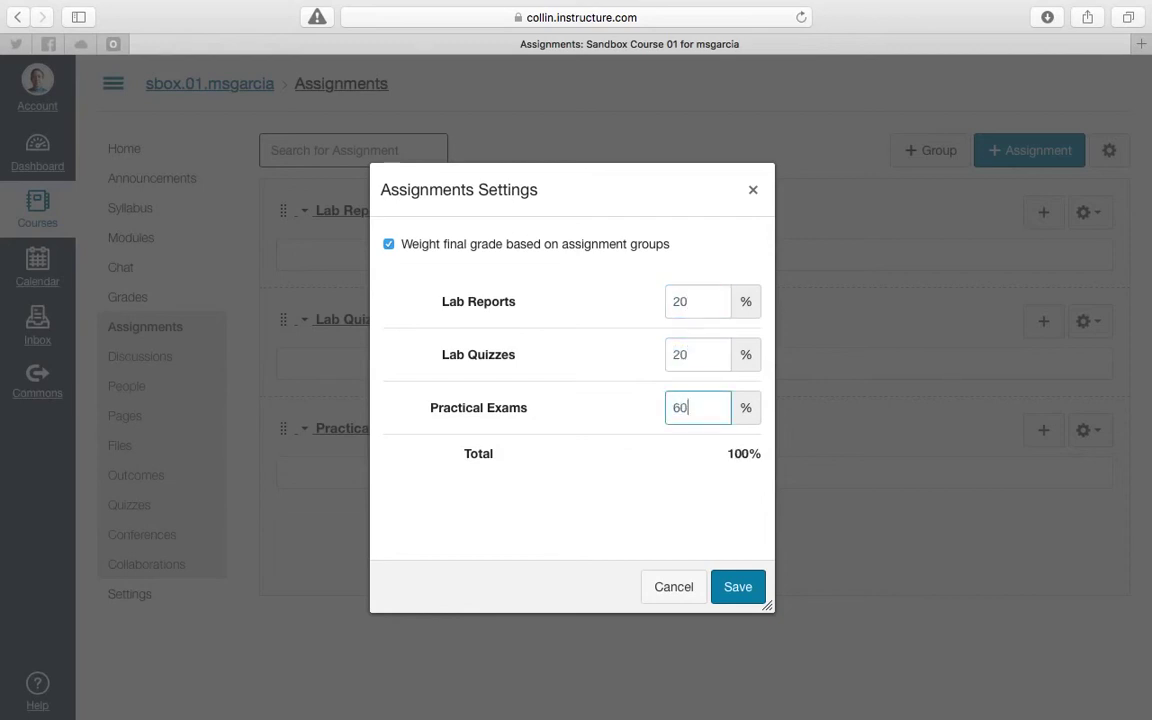
{"action": "left_click", "coordinate": [737, 589]}
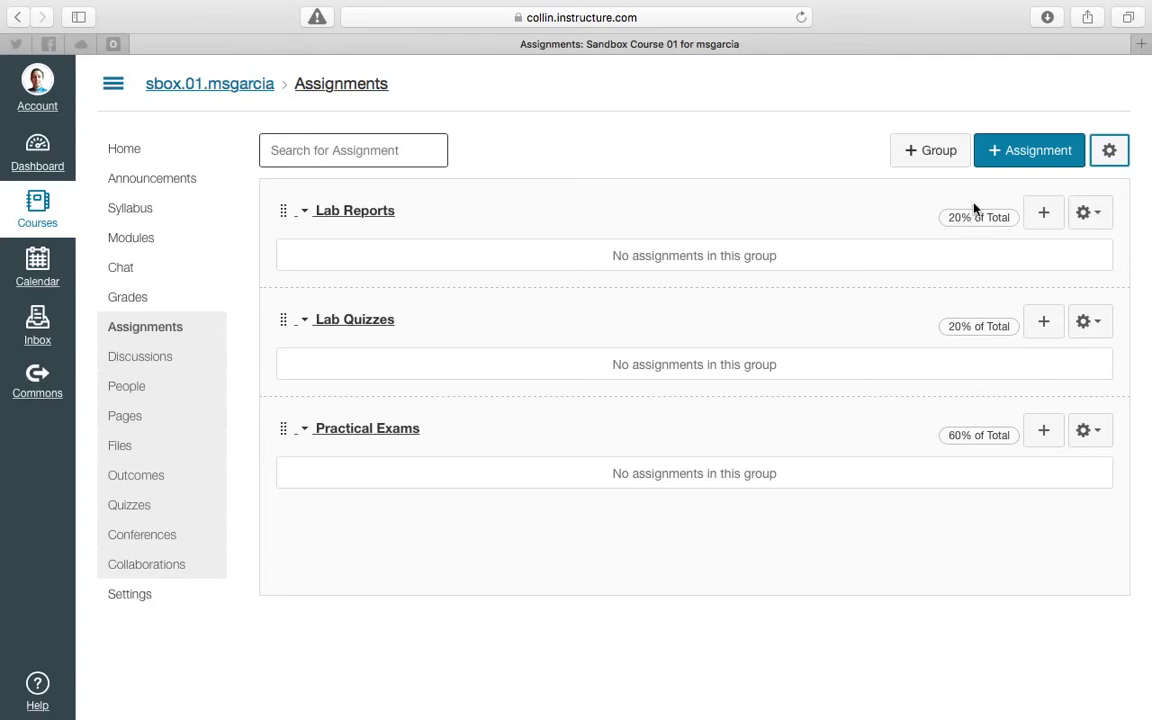
Step: Check the percentage-of-total-grade field in the form for adding an assignment group, and close the form without saving
{"action": "left_click", "coordinate": [915, 149]}
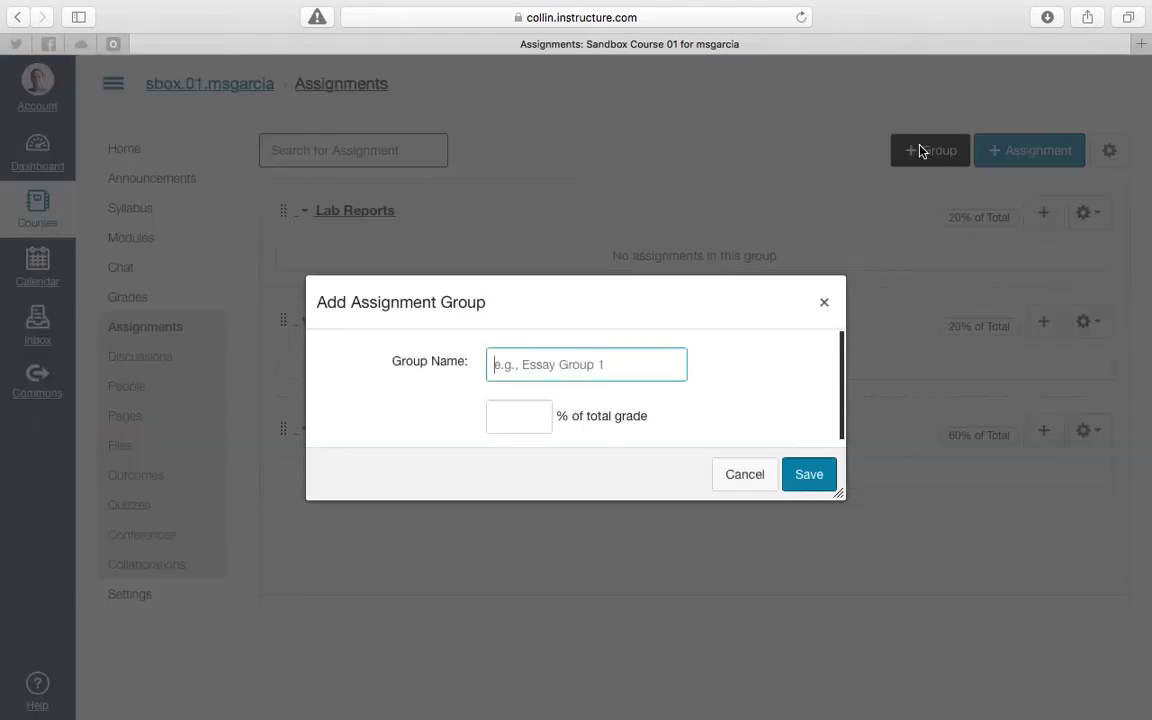
{"action": "left_click", "coordinate": [492, 421]}
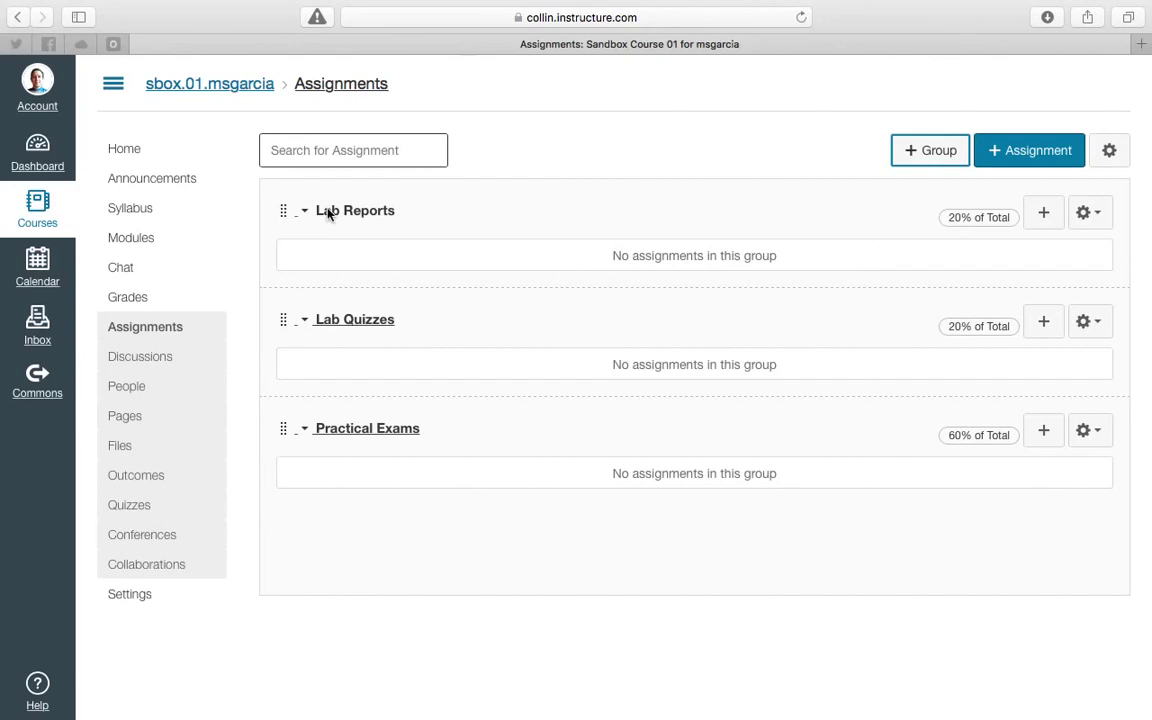
{"action": "mouse_move", "coordinate": [943, 221]}
{"action": "left_mouse_down"}
{"action": "mouse_move", "coordinate": [977, 214]}
{"action": "mouse_move", "coordinate": [941, 224]}
{"action": "left_mouse_up"}
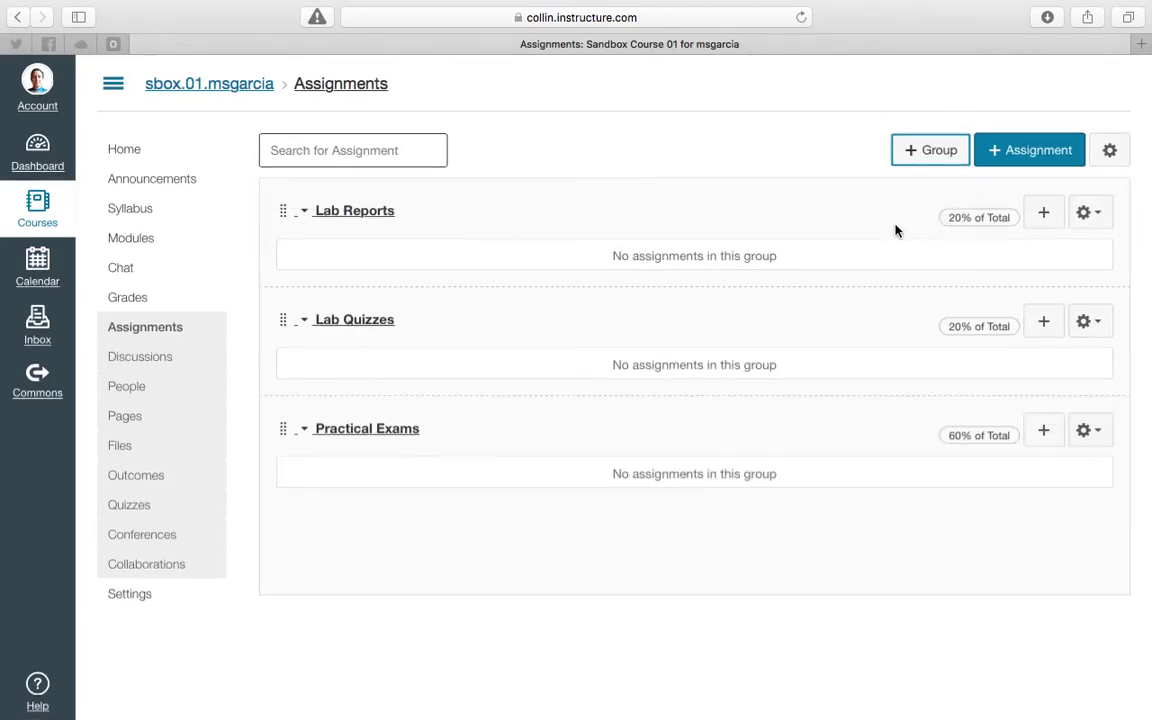
{"action": "left_click", "coordinate": [843, 149]}
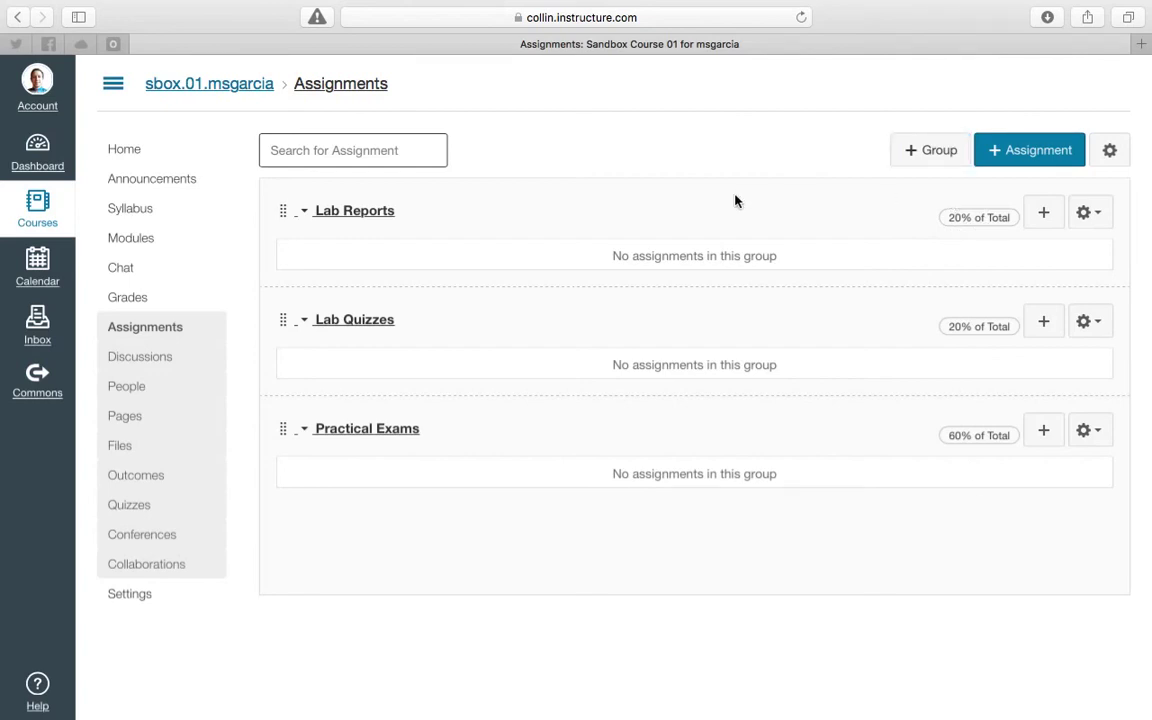